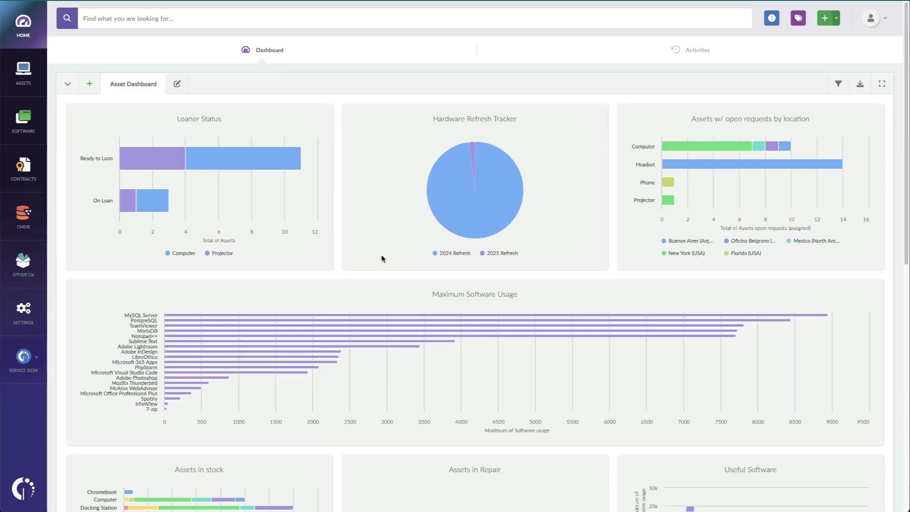
# - Scroll to the Computers by health chart and confirm Critical shows 123 computers, 50.41%
pyautogui.scroll(-1, 382, 259)
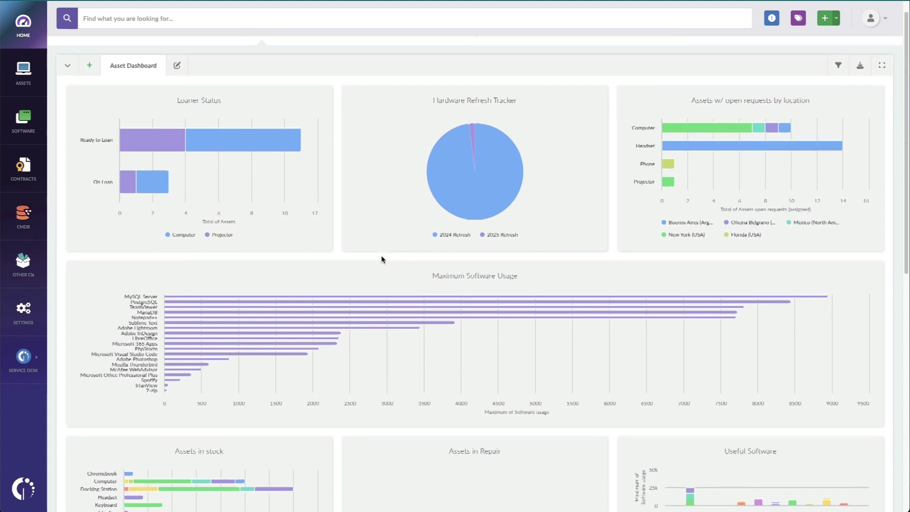
pyautogui.scroll(-2, 383, 259)
pyautogui.scroll(-1, 383, 259)
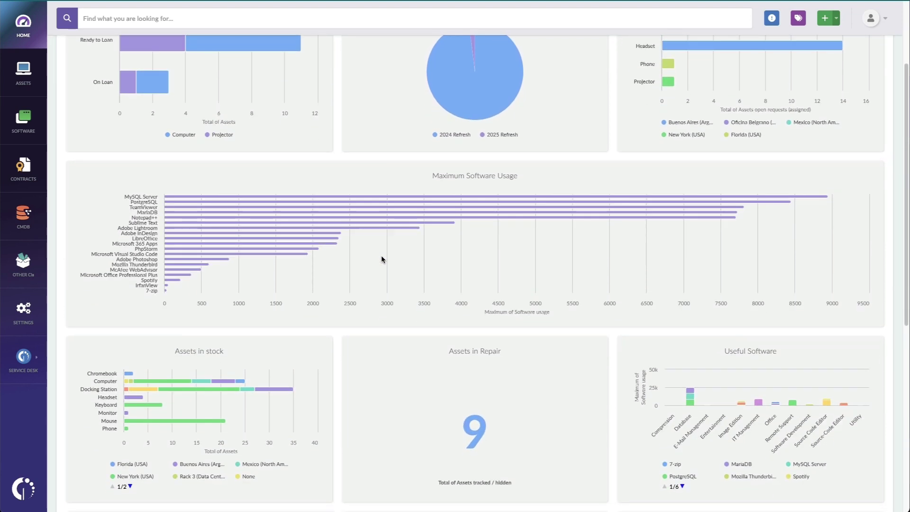
pyautogui.scroll(-1, 382, 258)
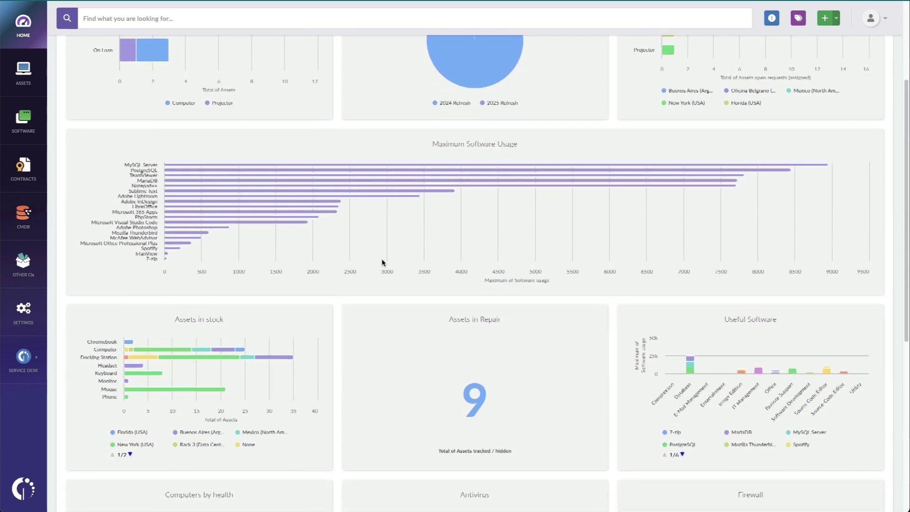
pyautogui.scroll(-5, 382, 259)
pyautogui.scroll(-5, 382, 258)
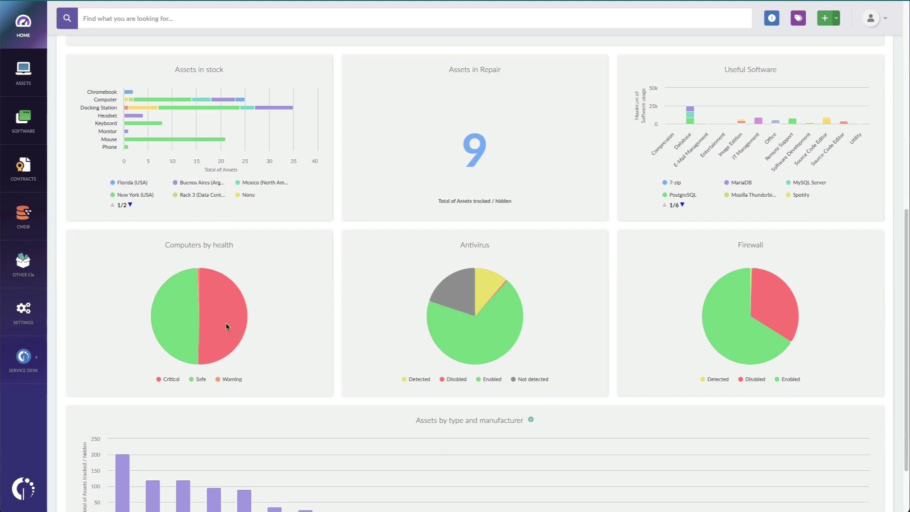
pyautogui.moveTo(228, 335)
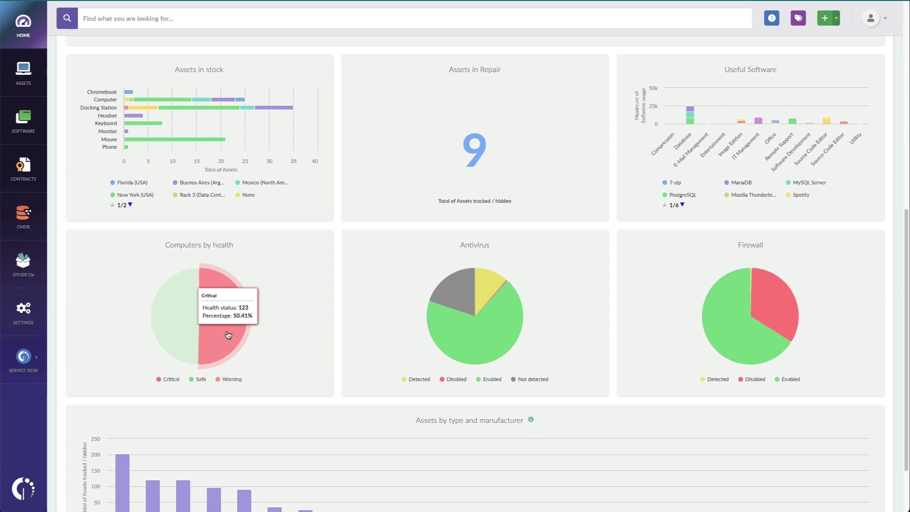
# - List the Critical-health computers from the Computers by health pie chart
pyautogui.click(227, 333)
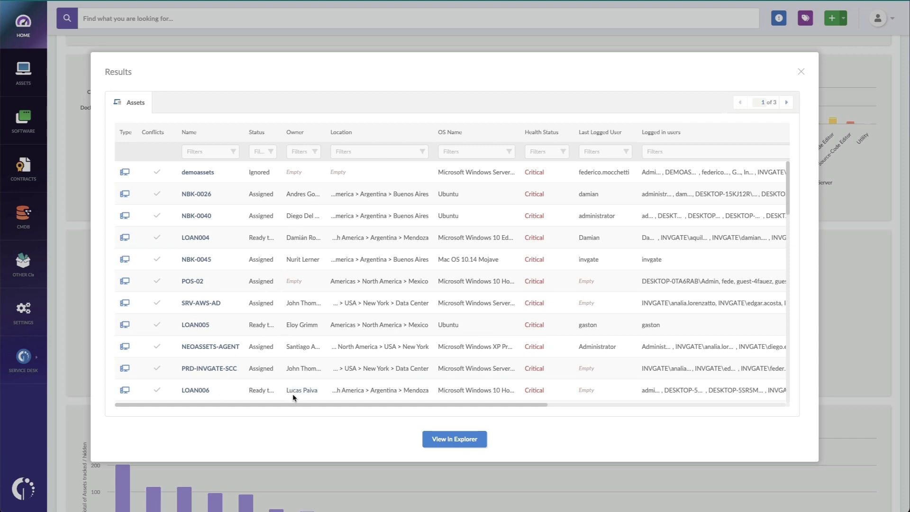
# - Close the Critical results and confirm Hardware Refresh Tracker's 2024 Refresh shows 49 assets, 98%
pyautogui.click(454, 440)
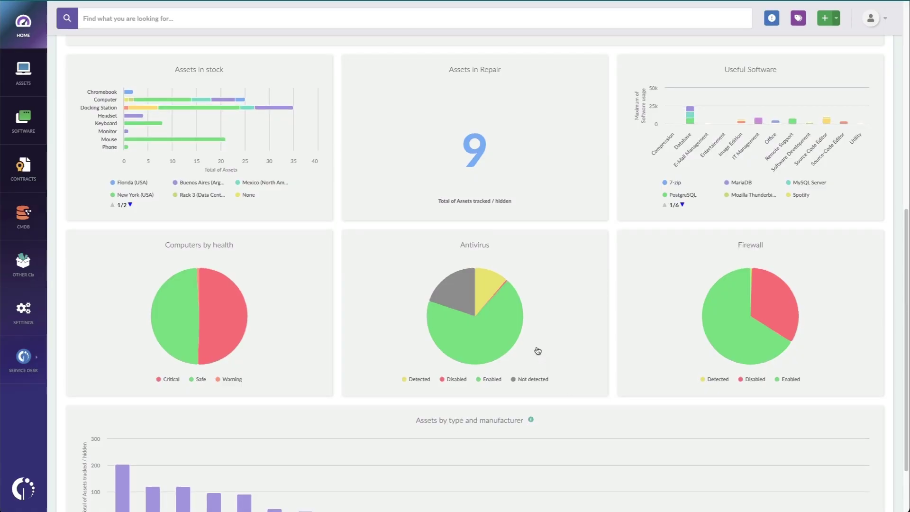
pyautogui.scroll(-2, 538, 351)
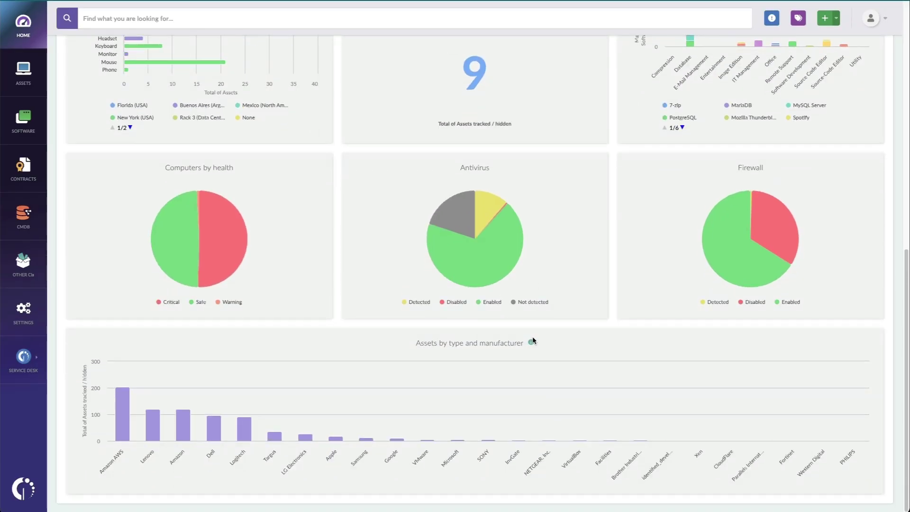
pyautogui.scroll(5, 533, 338)
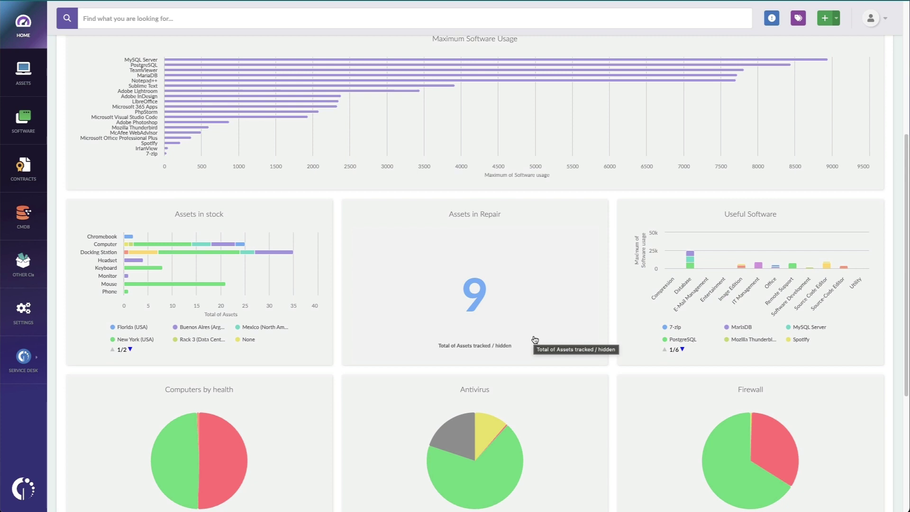
pyautogui.scroll(5, 549, 285)
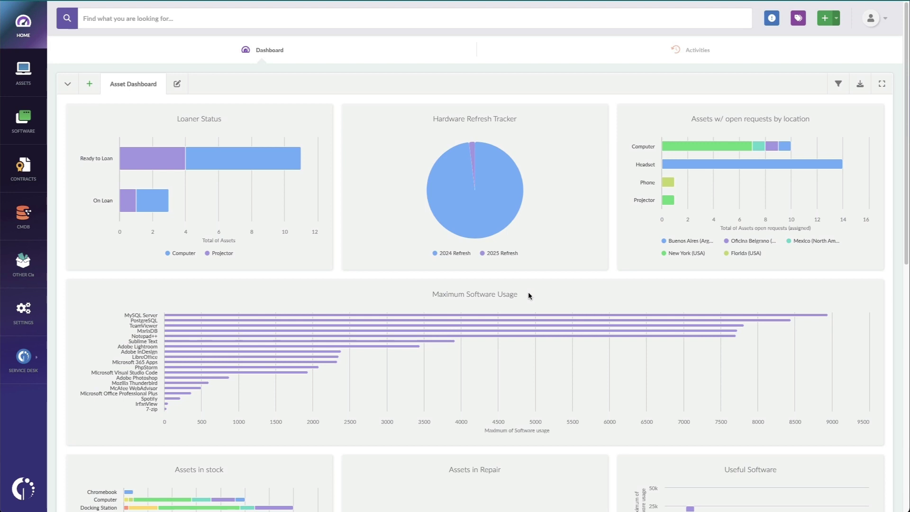
pyautogui.moveTo(497, 232)
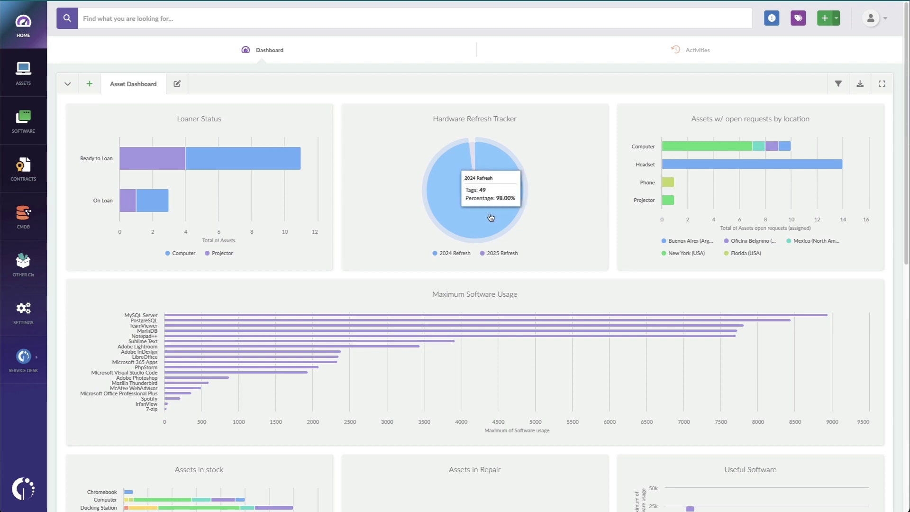
# - Send the 49 assets in the 2024 Refresh pie slice to the Explorer
pyautogui.moveTo(473, 158)
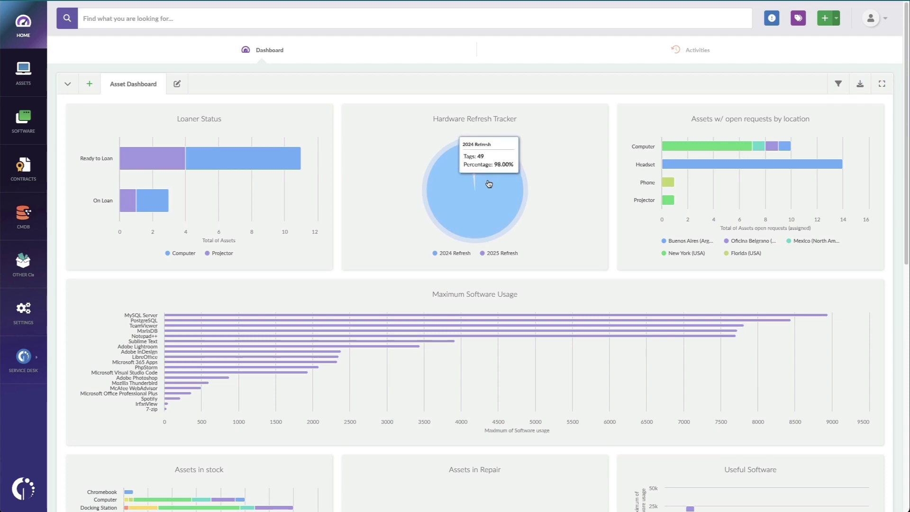
pyautogui.click(488, 181)
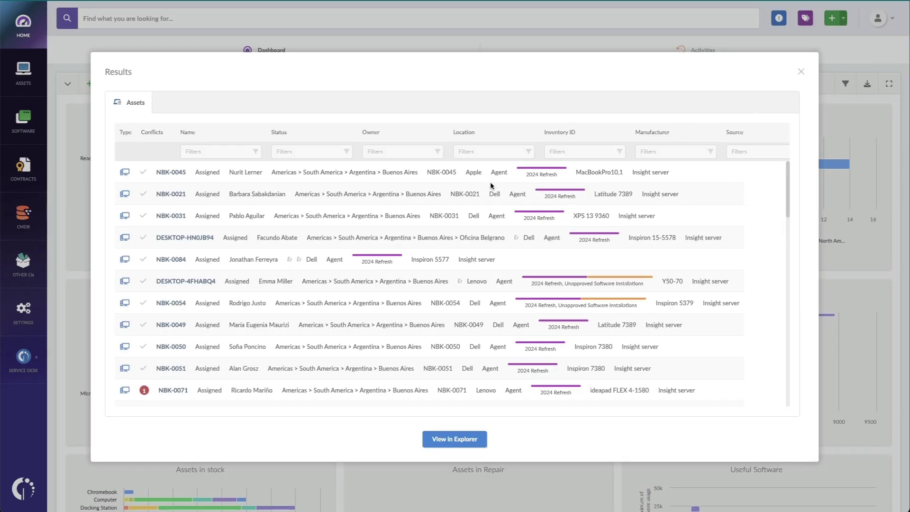
pyautogui.click(448, 445)
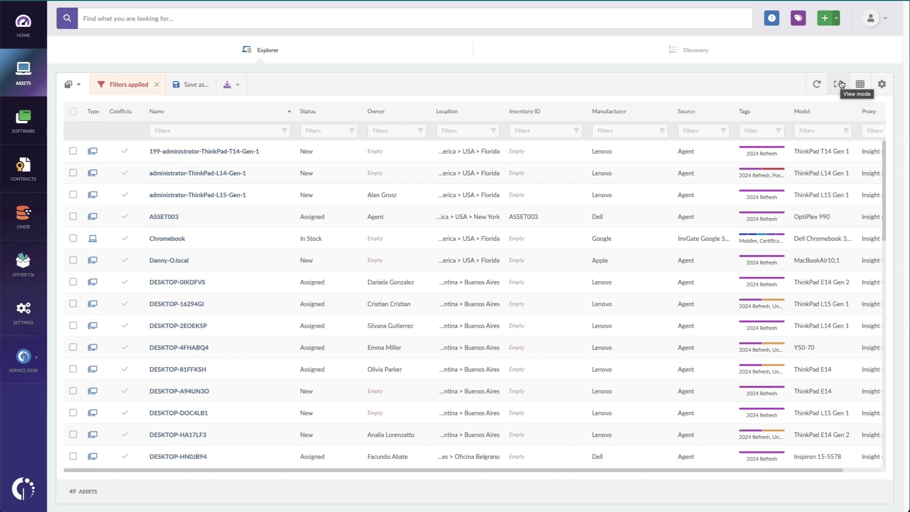
# - Toggle the table to full screen and back, then highlight the USD 21,346.93 total cost
pyautogui.click(841, 84)
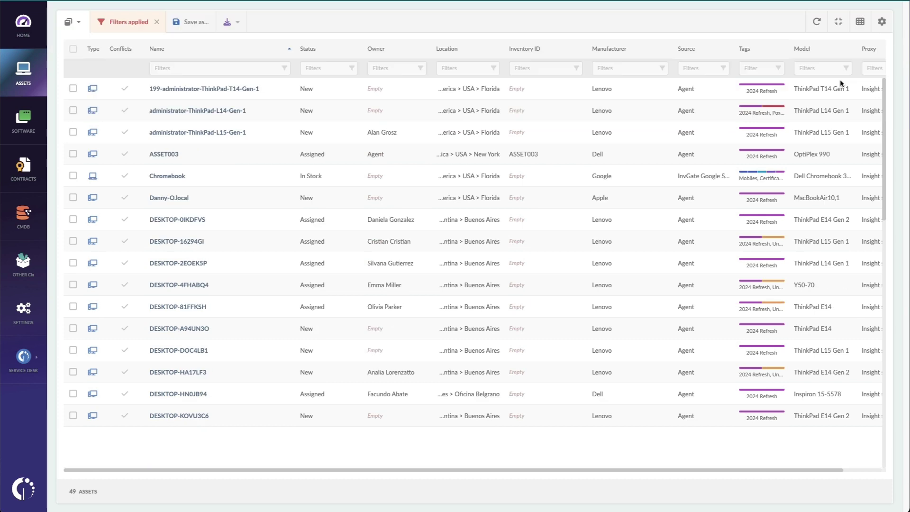
pyautogui.click(838, 21)
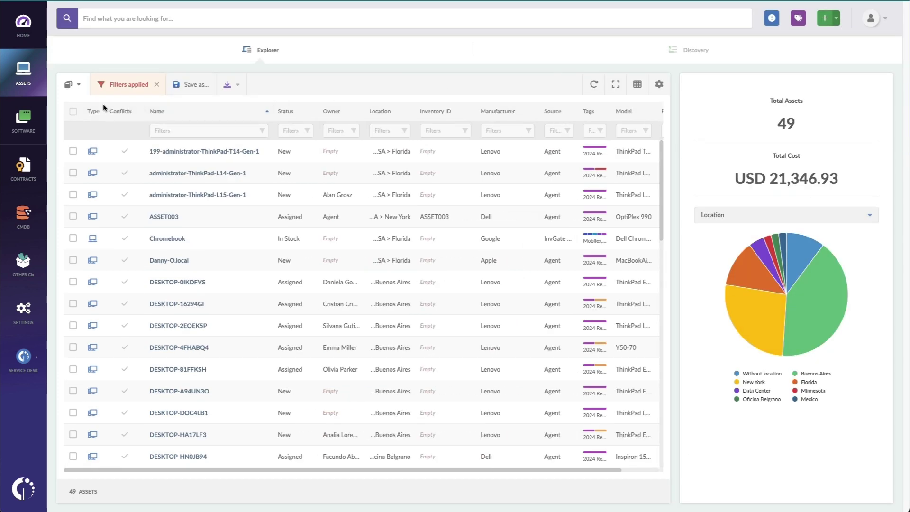
pyautogui.moveTo(848, 186); pyautogui.dragTo(724, 188)
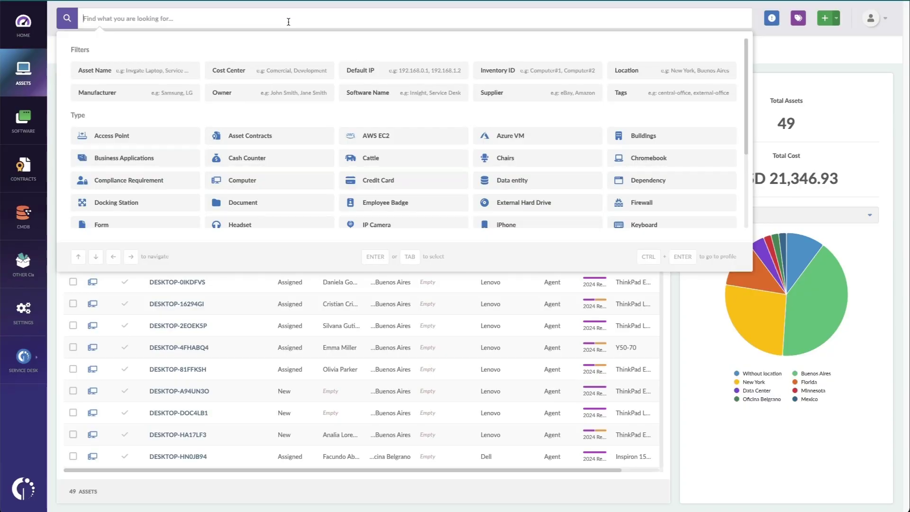
# - Filter the Explorer by Model contains 't14', leaving 34 assets
pyautogui.write('model')
pyautogui.press('Escape')
pyautogui.click(153, 79)
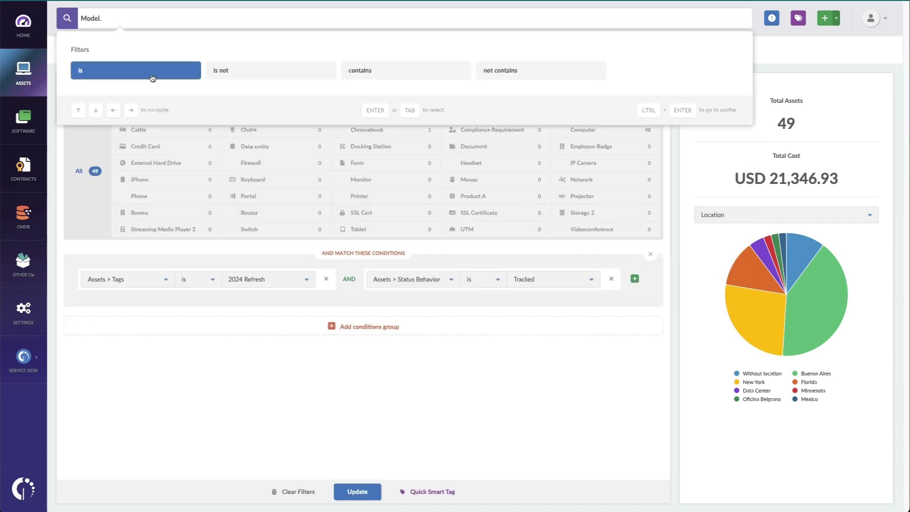
pyautogui.click(377, 74)
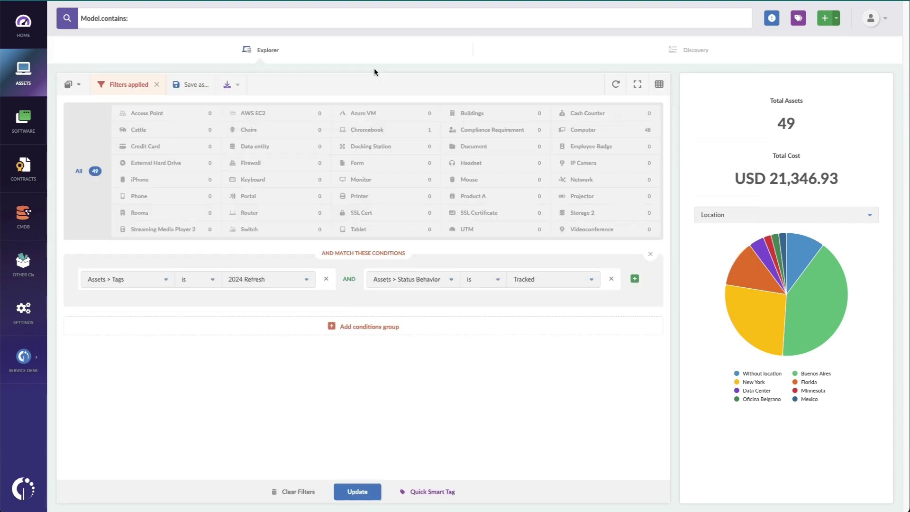
pyautogui.write('t14')
pyautogui.press('Return')
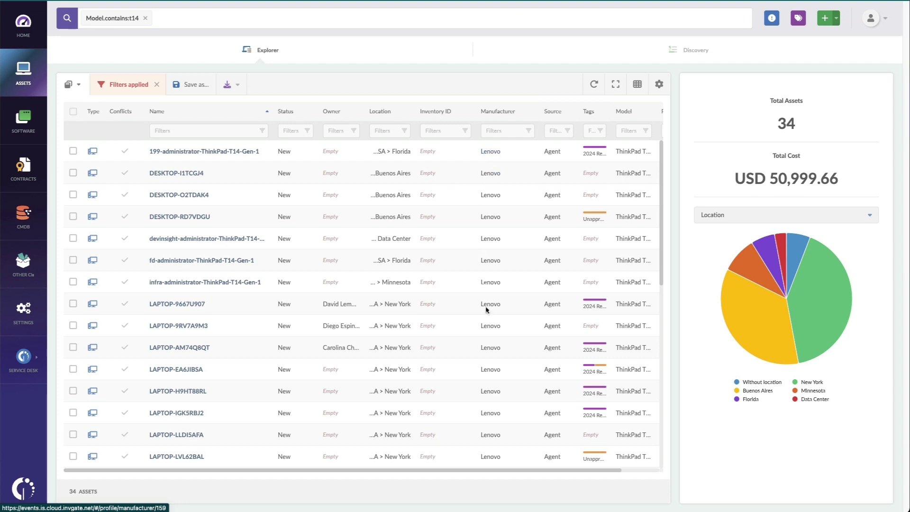
# - Widen the Model column and highlight the 34-asset count and USD 50,999.66 total cost
pyautogui.moveTo(516, 474); pyautogui.dragTo(569, 467)
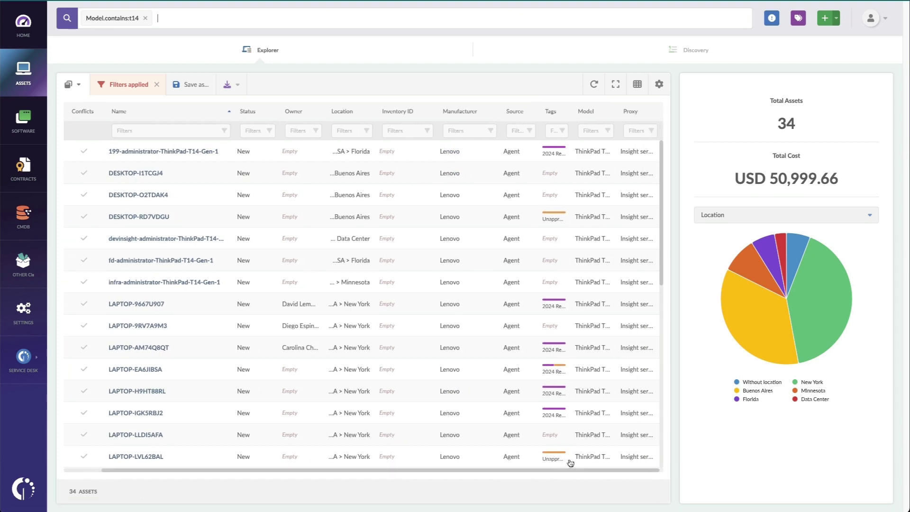
pyautogui.moveTo(613, 115); pyautogui.dragTo(628, 115)
pyautogui.scroll(-8, 591, 355)
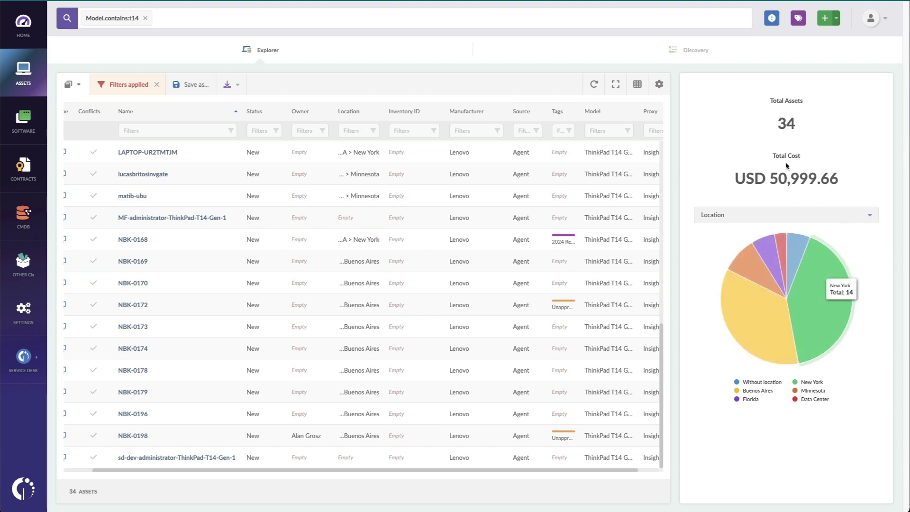
pyautogui.moveTo(800, 130); pyautogui.dragTo(770, 128)
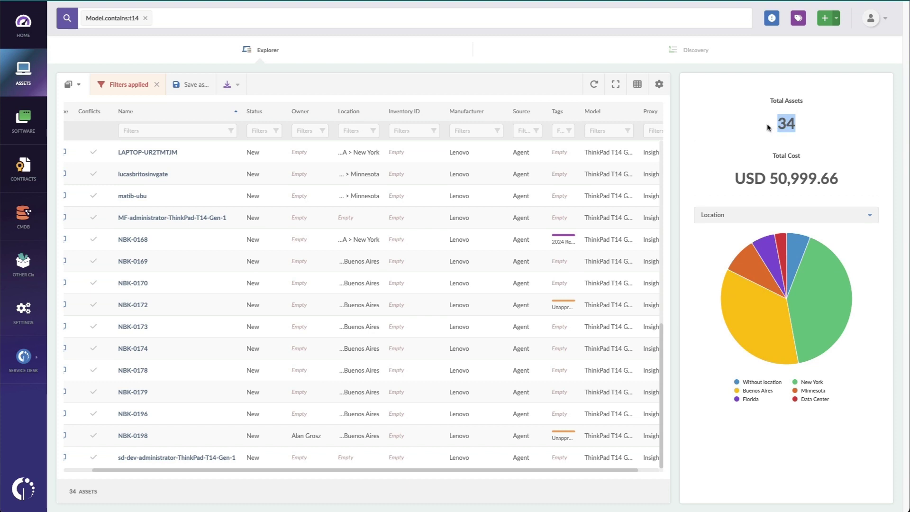
pyautogui.moveTo(770, 178); pyautogui.dragTo(839, 180)
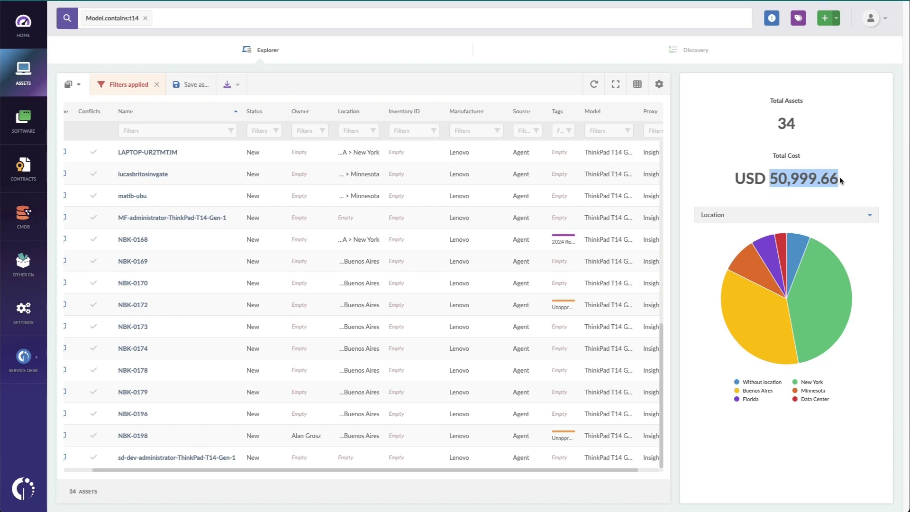
# - Open Software Compliance under Contracts and highlight TeamViewer's potential savings and available licences
pyautogui.click(28, 180)
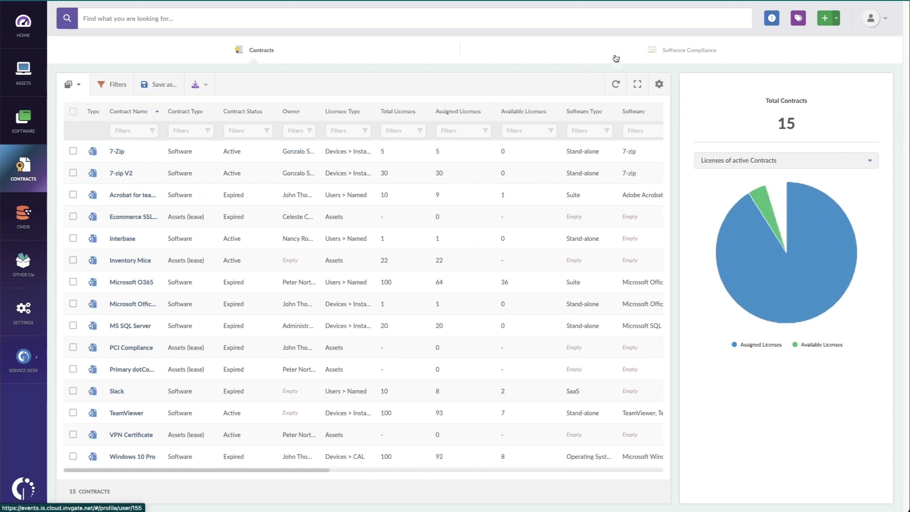
pyautogui.click(687, 50)
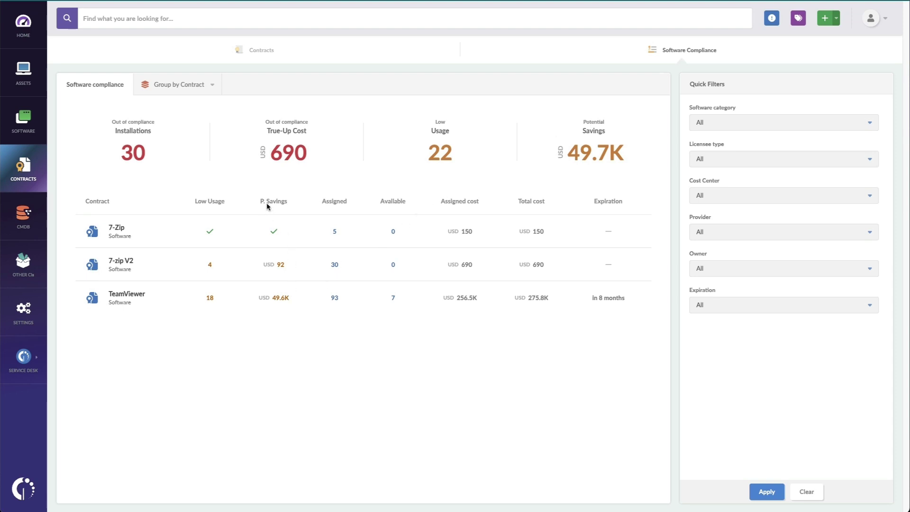
pyautogui.moveTo(290, 299); pyautogui.dragTo(273, 298)
pyautogui.moveTo(395, 299); pyautogui.dragTo(392, 297)
pyautogui.click(393, 298)
pyautogui.click(207, 299)
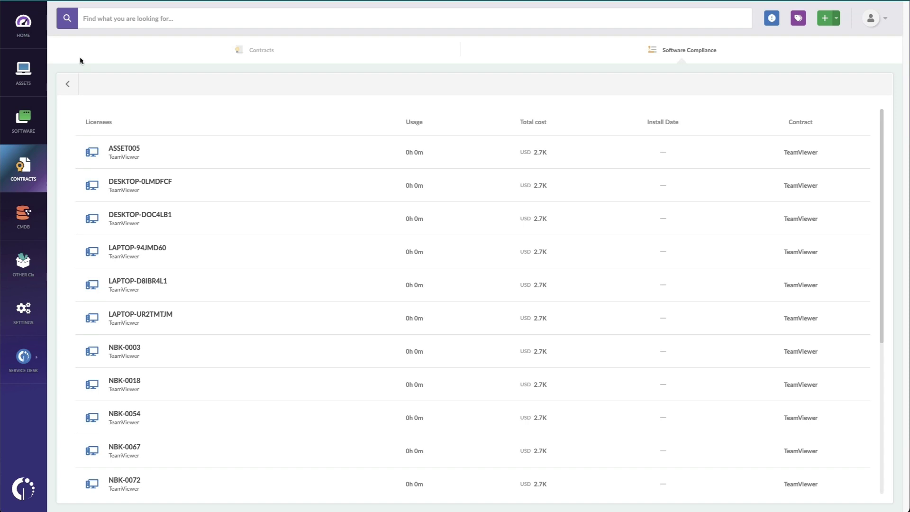
pyautogui.hotkey('alt', 'Left')
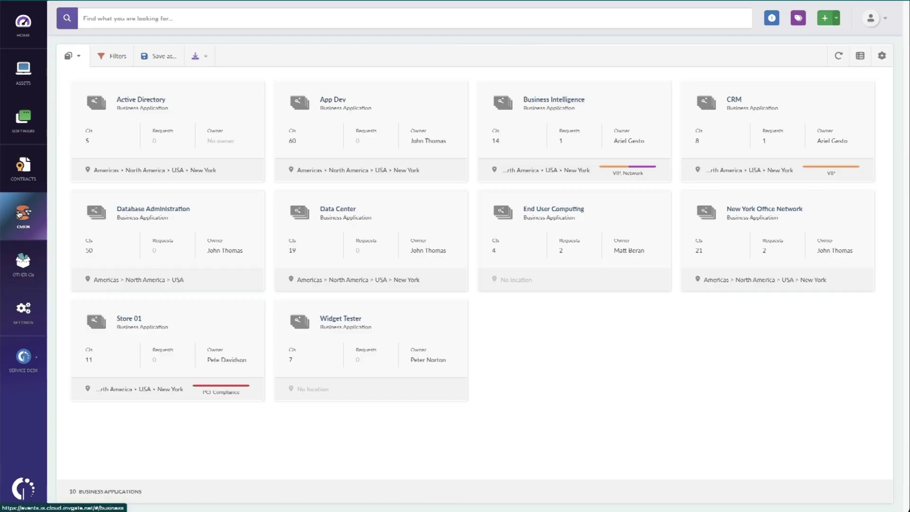
# - Open the Business Intelligence business application's profile in the CMDB
pyautogui.click(560, 101)
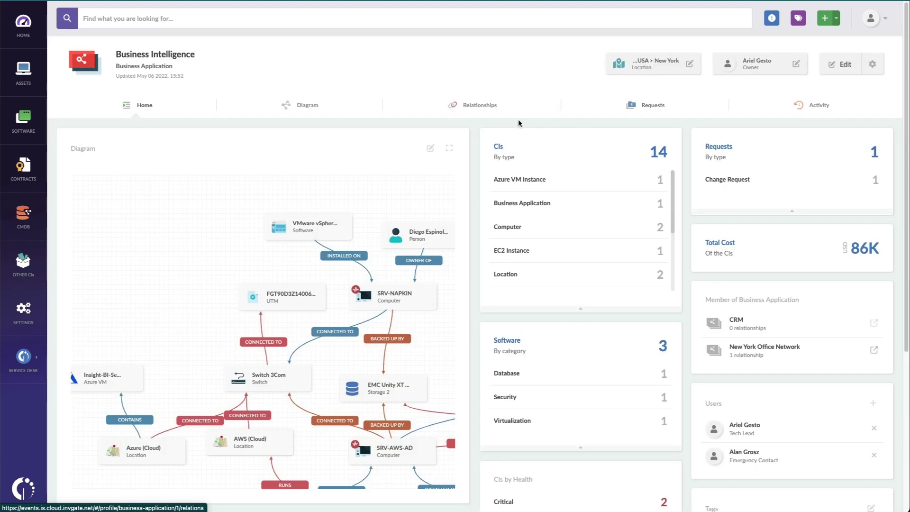
# - Enlarge the Business Intelligence service diagram to full screen
pyautogui.click(448, 148)
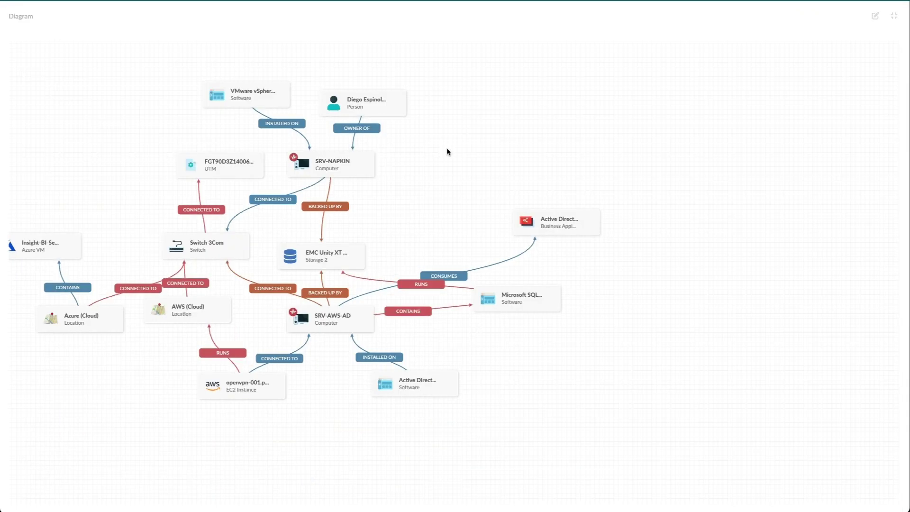